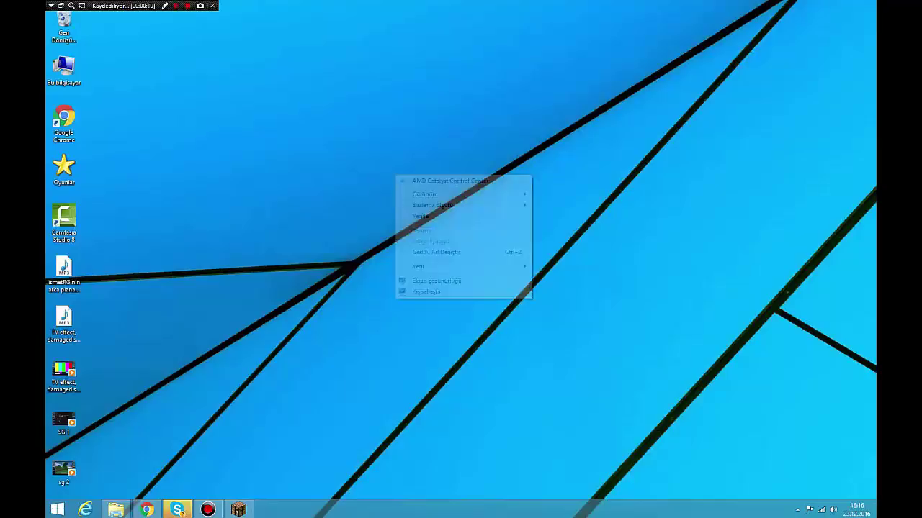
left_click(425, 217)
right_click(383, 235)
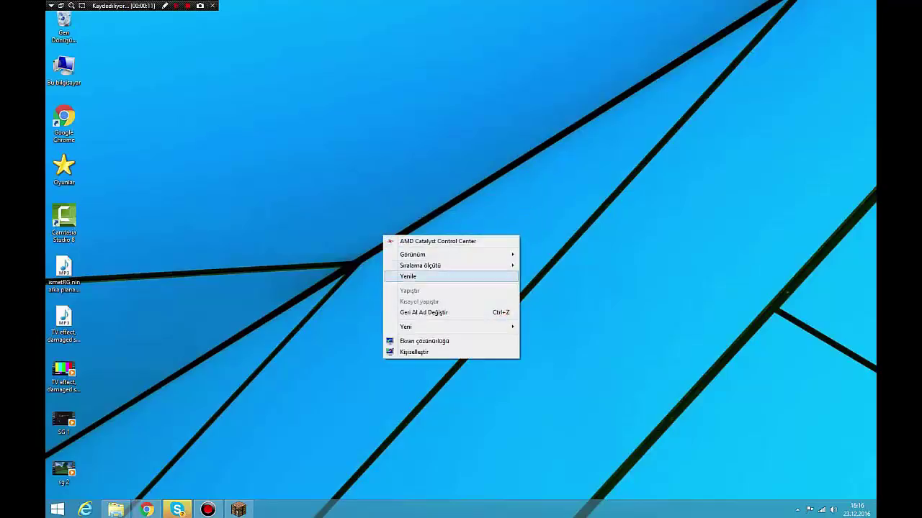
left_click(408, 276)
right_click(398, 274)
left_click(425, 314)
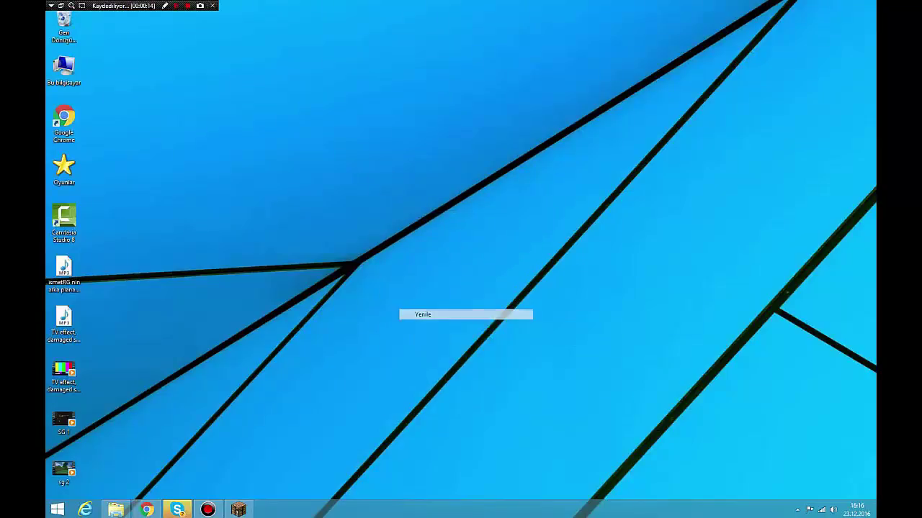
mouse_move(63, 469)
left_mouse_down()
mouse_move(247, 385)
mouse_move(251, 369)
mouse_move(190, 419)
mouse_move(65, 468)
left_mouse_up()
left_click_drag(161, 312, 432, 456)
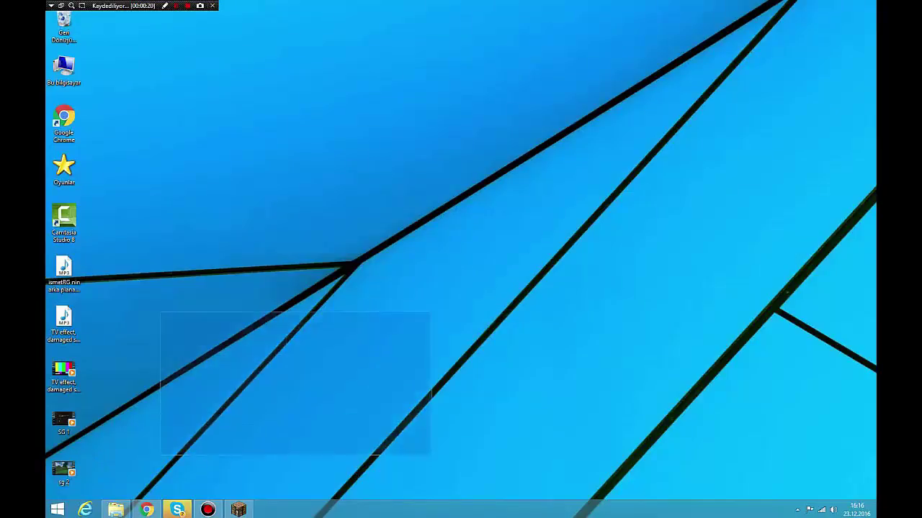
left_click_drag(261, 292, 576, 408)
left_click_drag(171, 269, 683, 483)
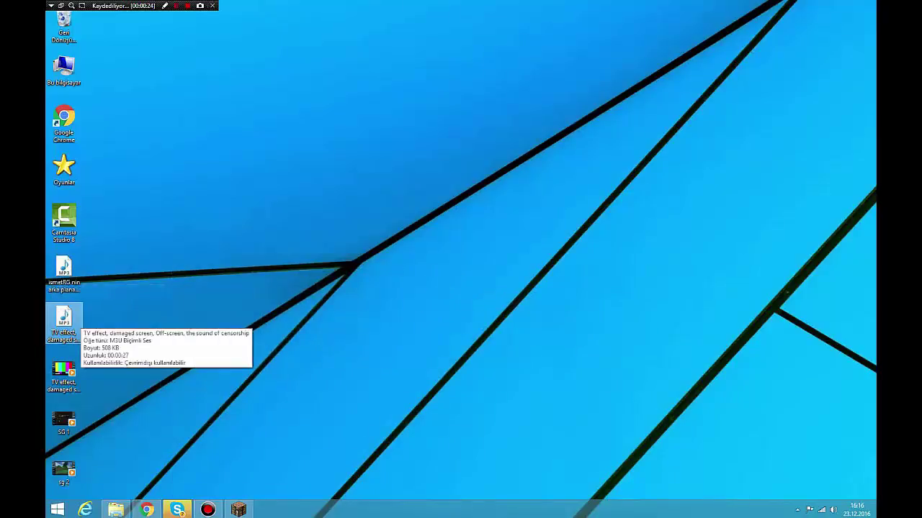
left_click_drag(129, 314, 94, 324)
left_click_drag(113, 282, 48, 295)
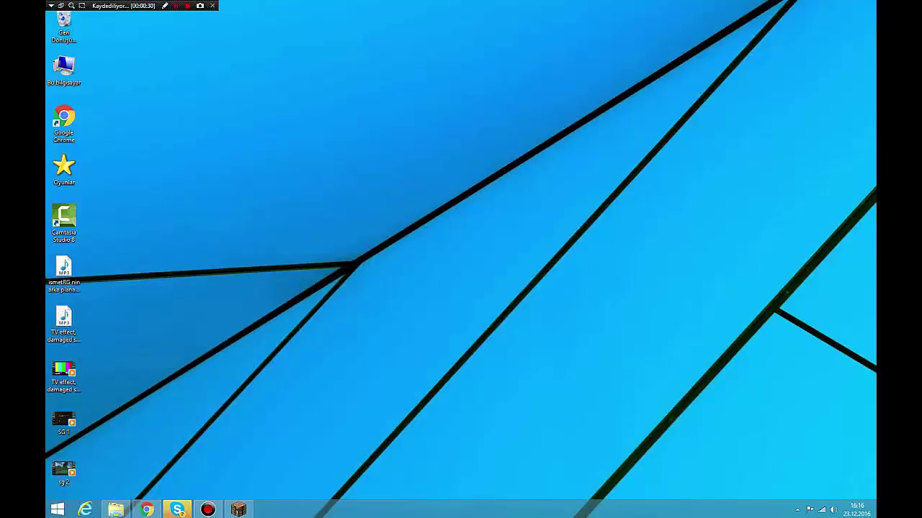
right_click(75, 267)
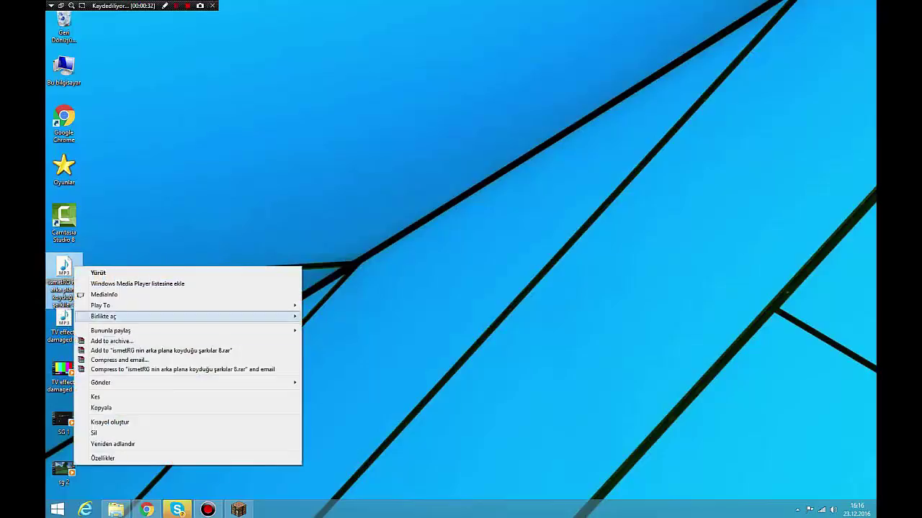
left_click(345, 389)
mouse_move(141, 285)
left_mouse_down()
mouse_move(64, 283)
mouse_move(115, 271)
mouse_move(85, 294)
mouse_move(78, 287)
mouse_move(143, 275)
left_mouse_up()
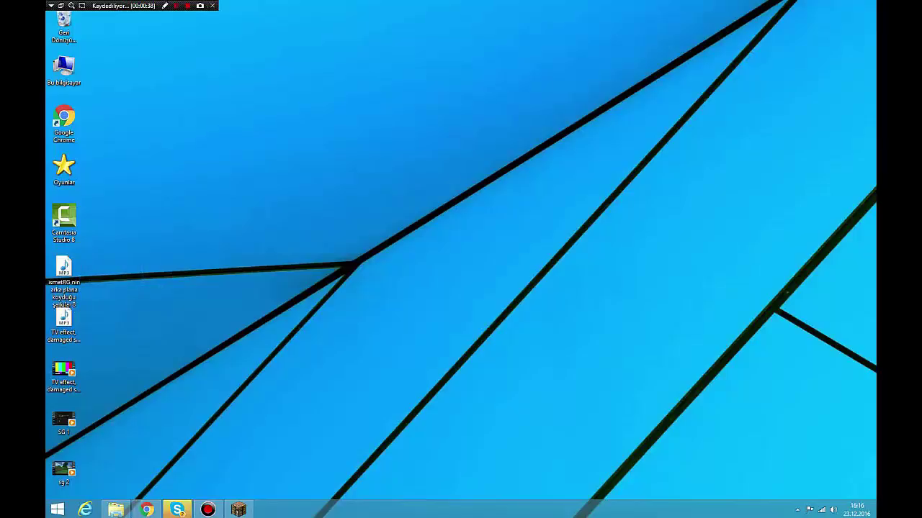
left_click_drag(126, 241, 147, 288)
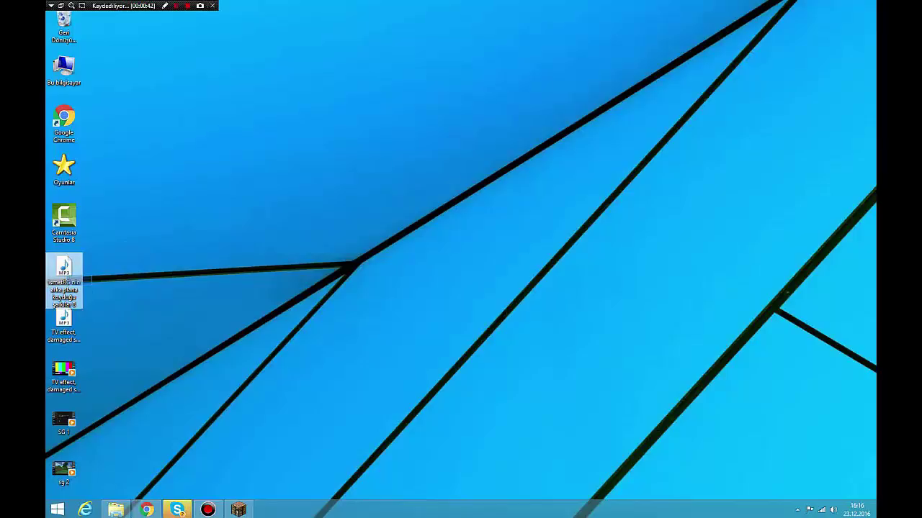
left_click_drag(129, 275, 56, 259)
left_click_drag(111, 339, 58, 323)
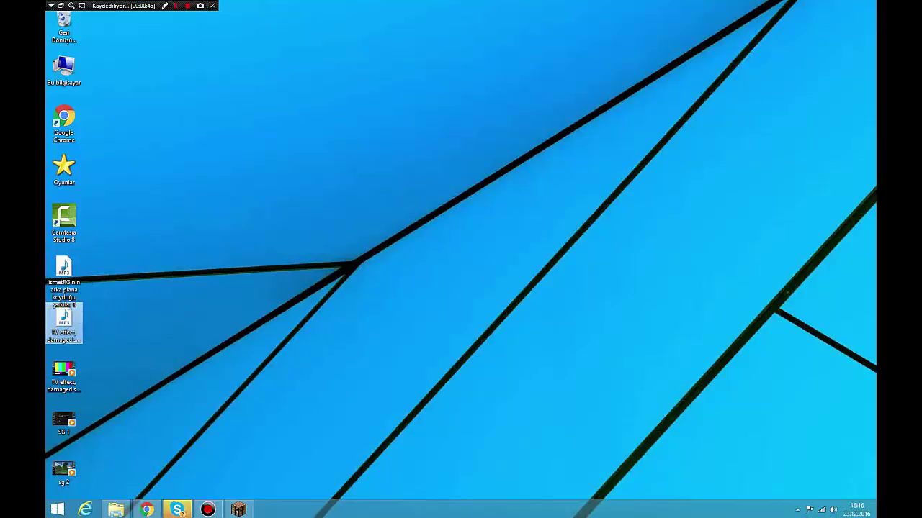
left_click_drag(135, 380, 61, 375)
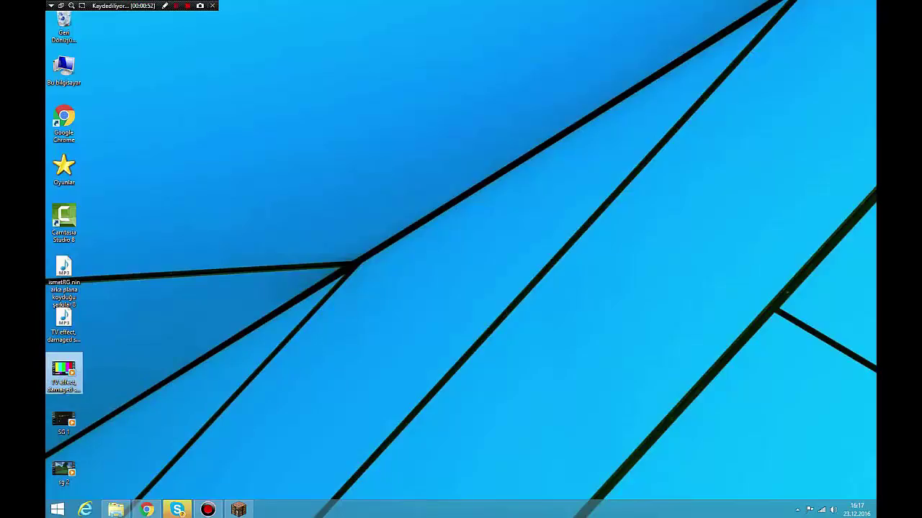
key("shift+Down")
key("shift+Up")
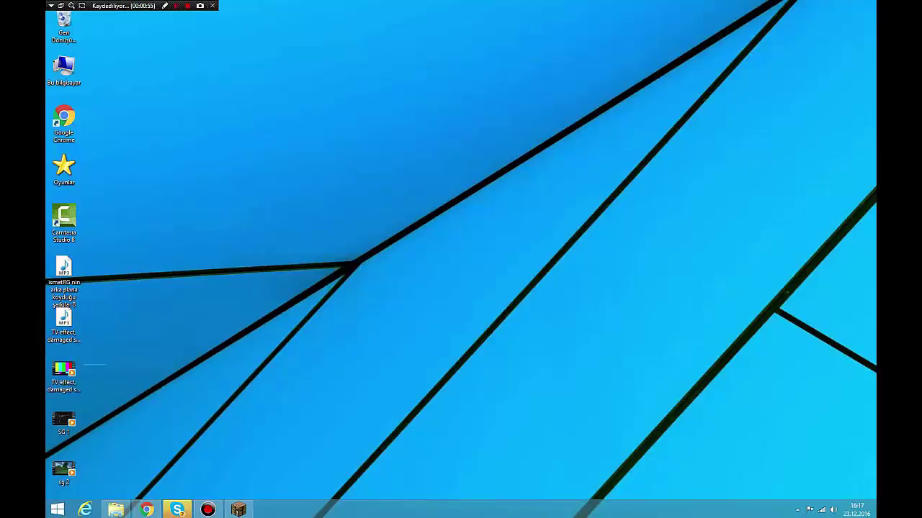
key("shift+Up")
key("shift+Up")
left_click_drag(65, 264, 184, 358)
left_click_drag(130, 403, 101, 440)
left_click(208, 509)
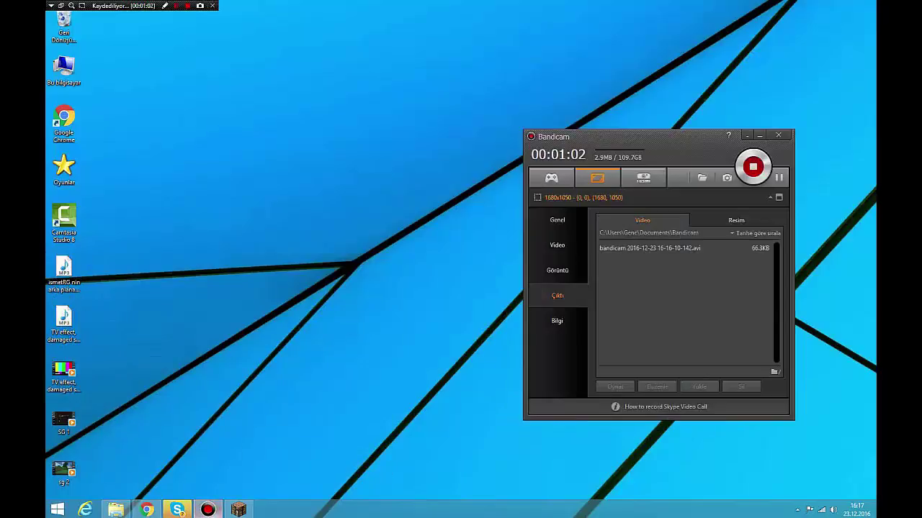
double_click(650, 248)
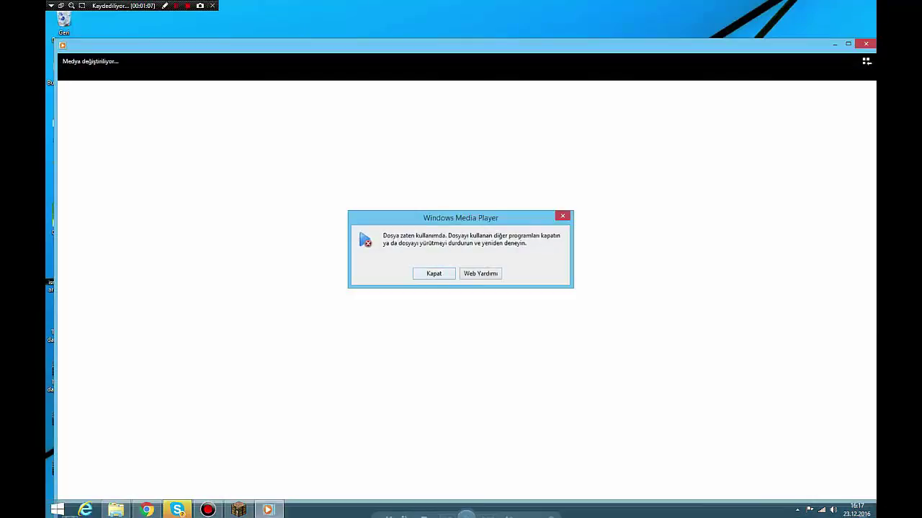
left_click(434, 273)
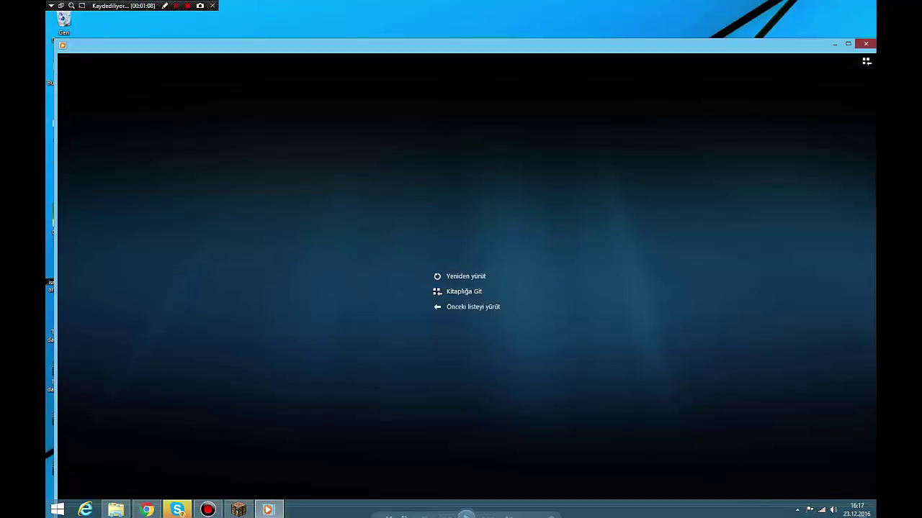
left_click(865, 44)
left_click(684, 310)
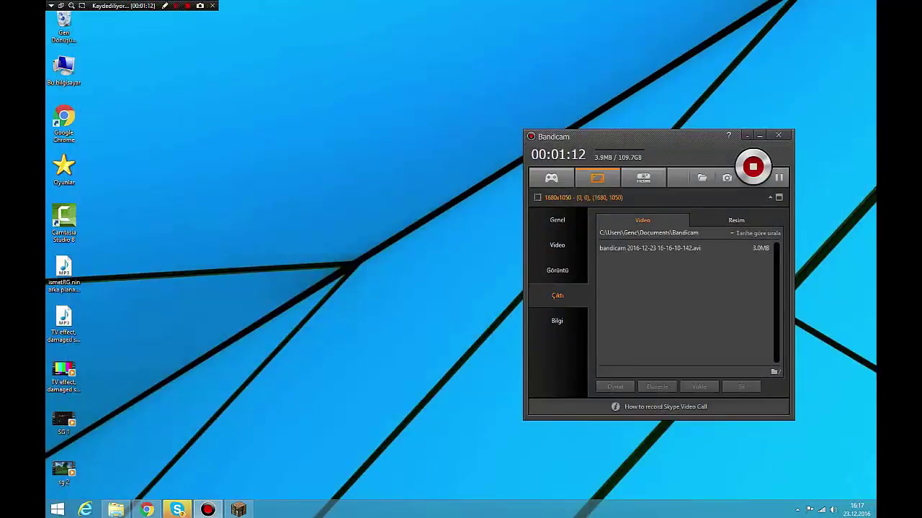
View the Bandicam recordings folder in File Explorer, and minimize both the folder and the Bandicam window.
left_click(116, 509)
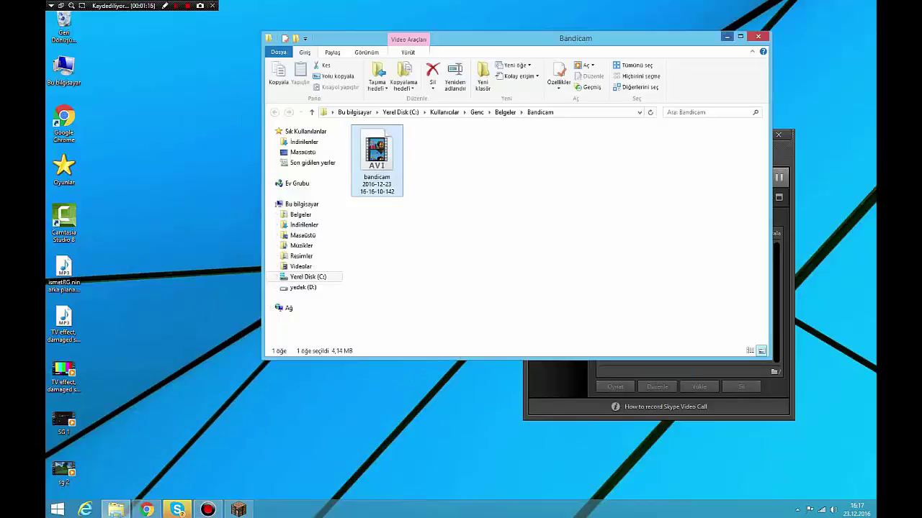
left_click(727, 36)
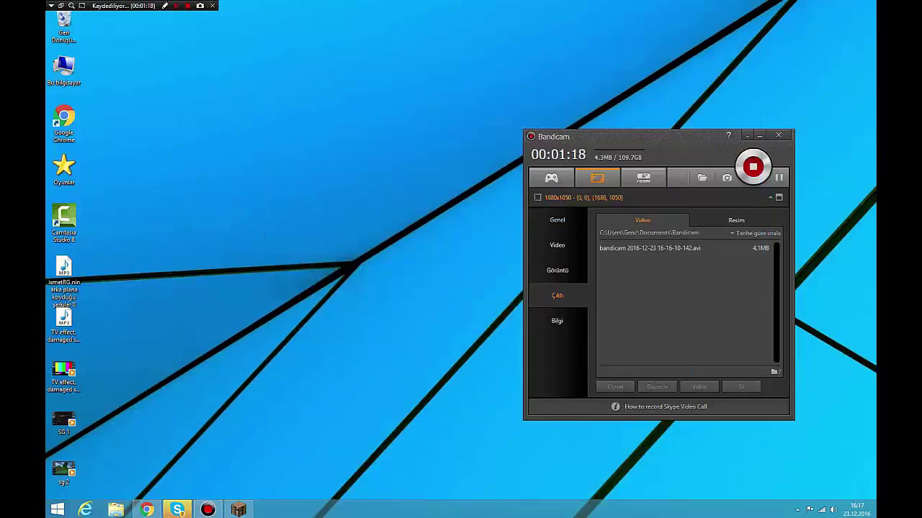
left_click_drag(85, 442, 48, 469)
left_click(760, 135)
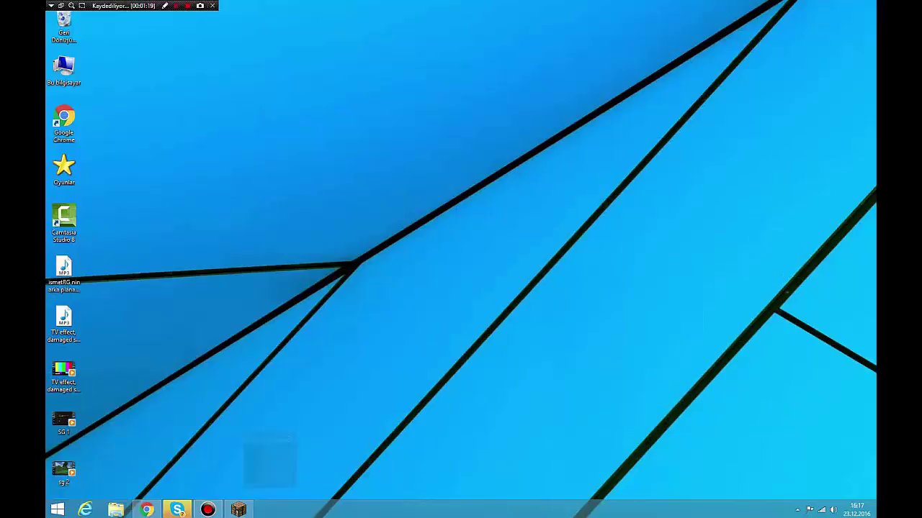
Launch Camtasia Studio 8, dismiss its welcome dialog and reduce the window so the desktop files are reachable.
double_click(64, 221)
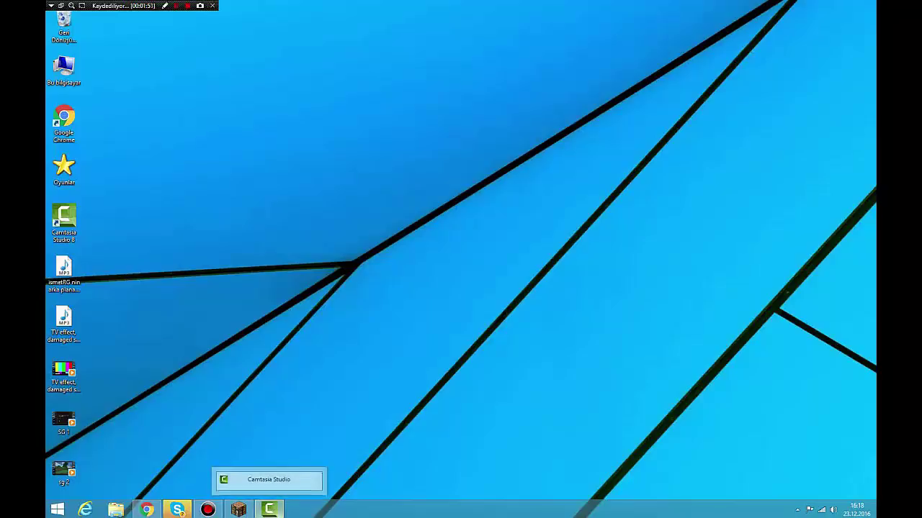
left_click(271, 511)
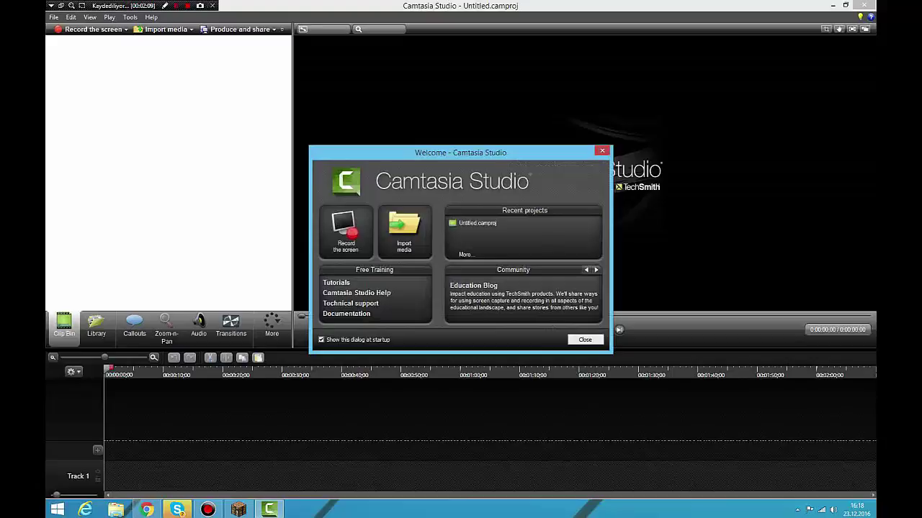
left_click(585, 340)
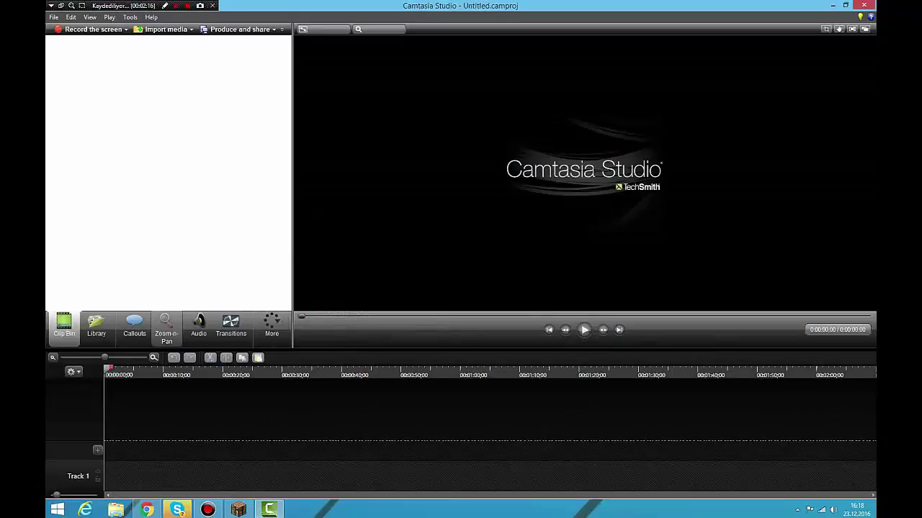
left_click_drag(638, 5, 605, 102)
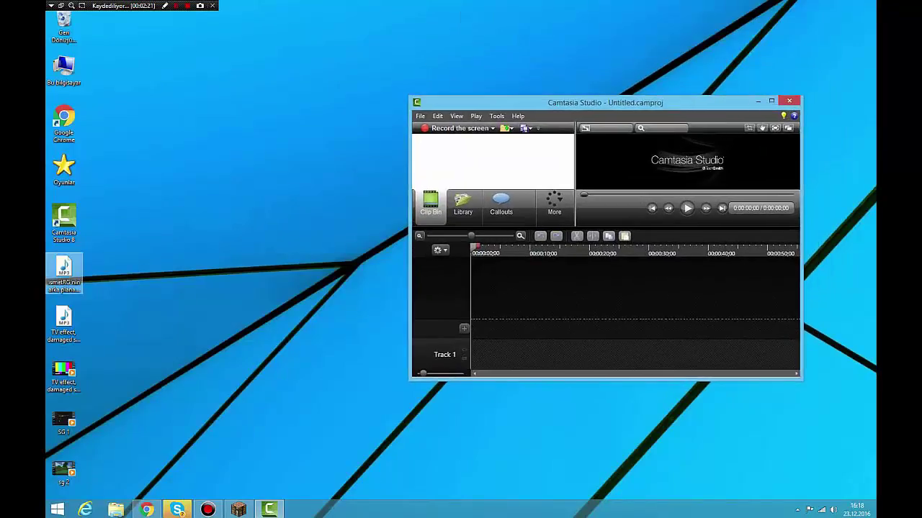
Add the desktop files "ismetRG nin arka plana koyduğu şarkılar 8.mp3" and sg 2.avi to the Clip Bin, and maximize the editor.
left_click_drag(144, 246, 65, 282)
left_click(119, 255)
left_click_drag(115, 254, 461, 162)
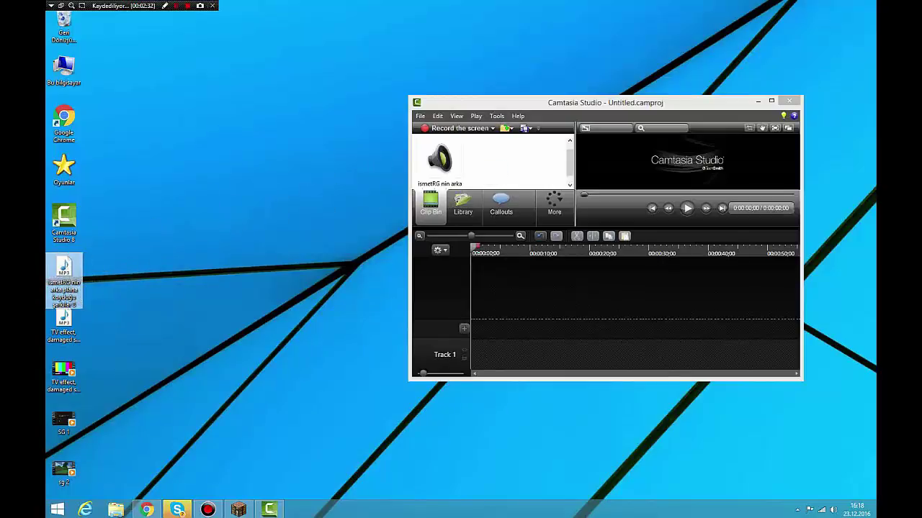
mouse_move(64, 319)
left_mouse_down()
mouse_move(465, 120)
mouse_move(124, 319)
mouse_move(68, 321)
left_mouse_up()
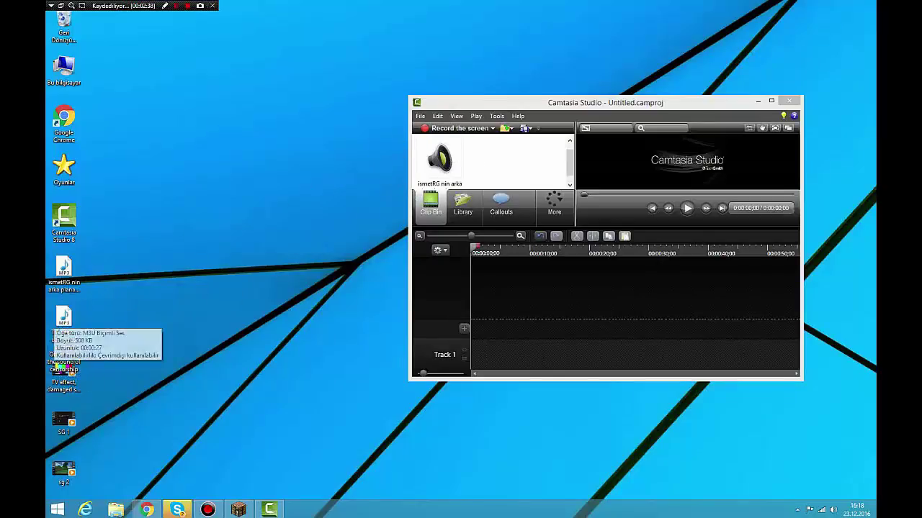
left_click_drag(63, 470, 508, 165)
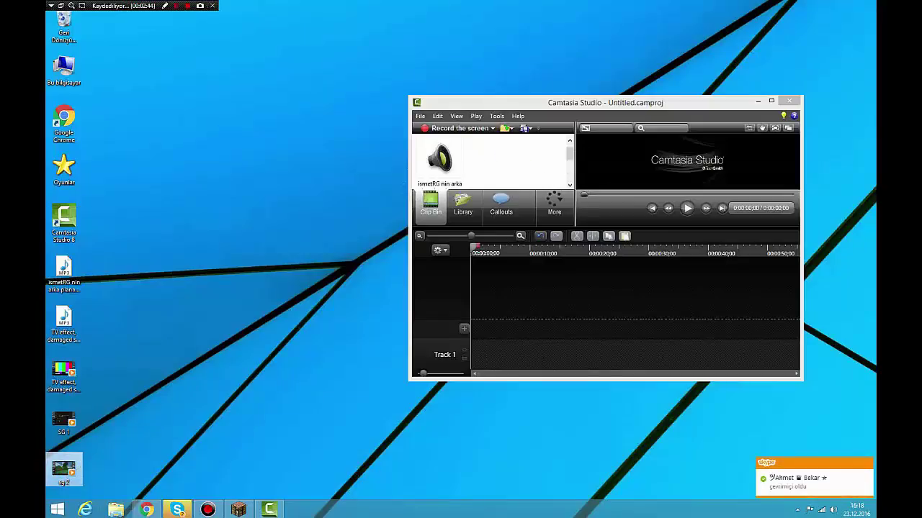
left_click(772, 101)
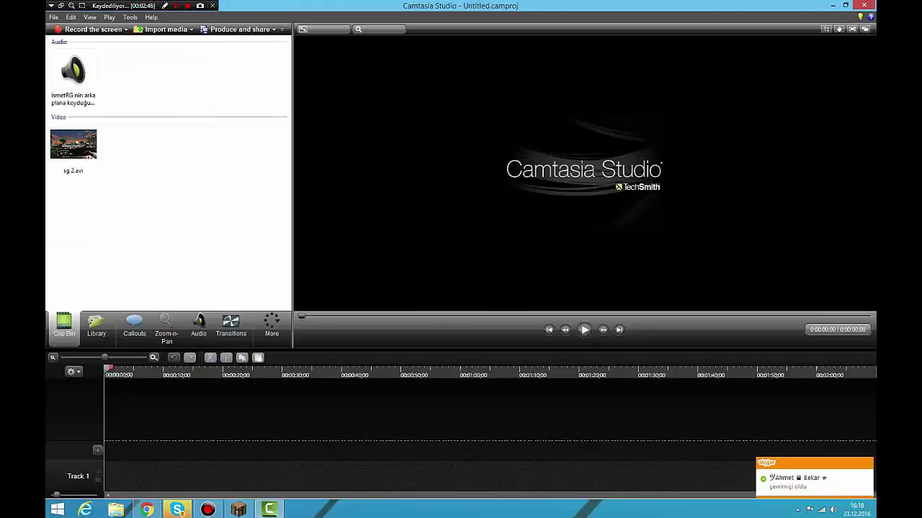
Place sg 2.avi at the start of Track 1 and the background music MP3 above it on Track 2.
left_click(73, 145)
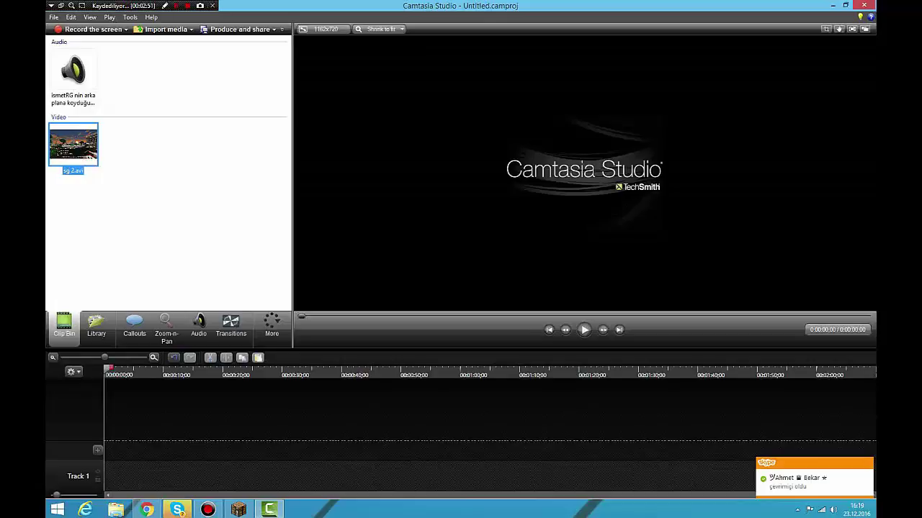
left_click_drag(73, 145, 130, 476)
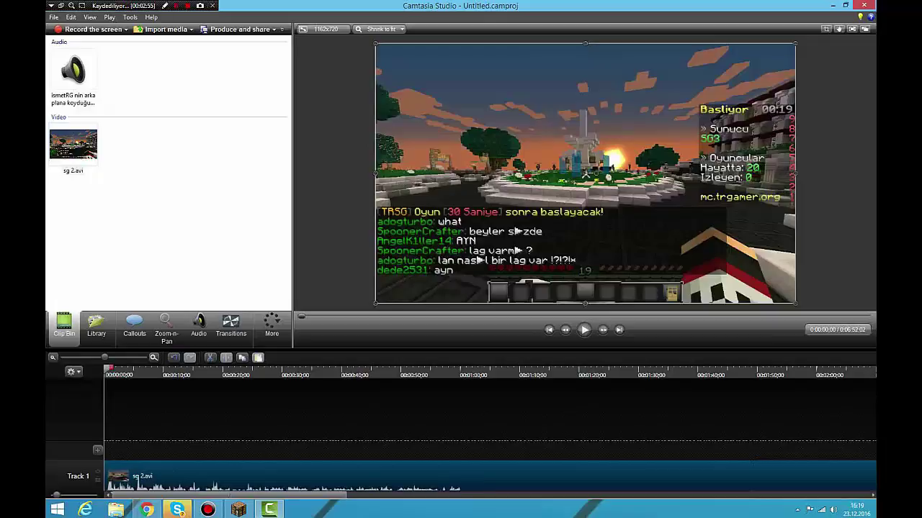
left_click(71, 75)
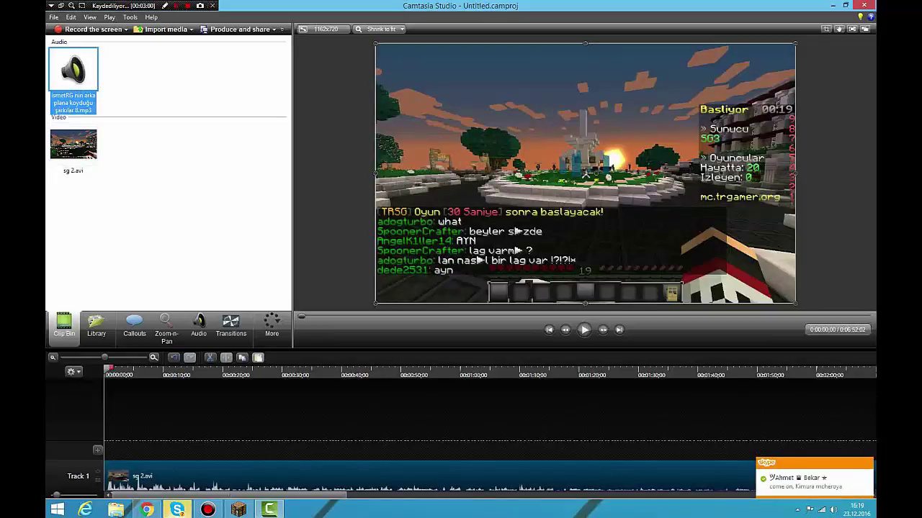
left_click_drag(72, 71, 140, 446)
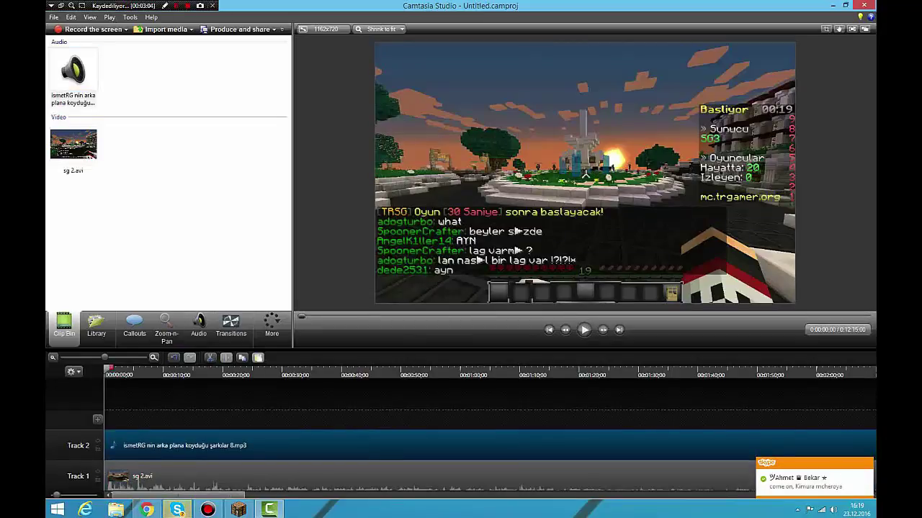
Trim the end of the music clip on Track 2 to match the end of sg 2.avi on Track 1.
left_click_drag(105, 358, 112, 358)
scroll(490, 418, "down", 10)
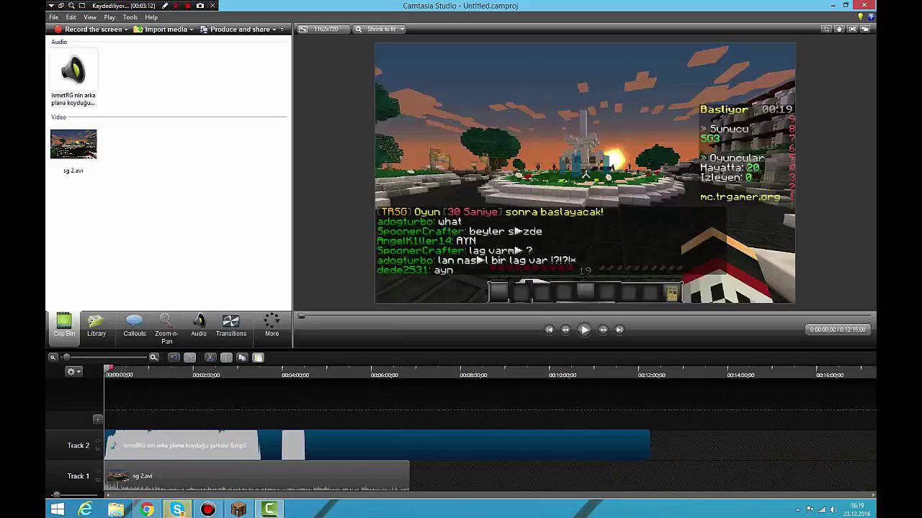
mouse_move(425, 446)
left_mouse_down()
mouse_move(409, 446)
mouse_move(538, 446)
mouse_move(409, 446)
left_mouse_up()
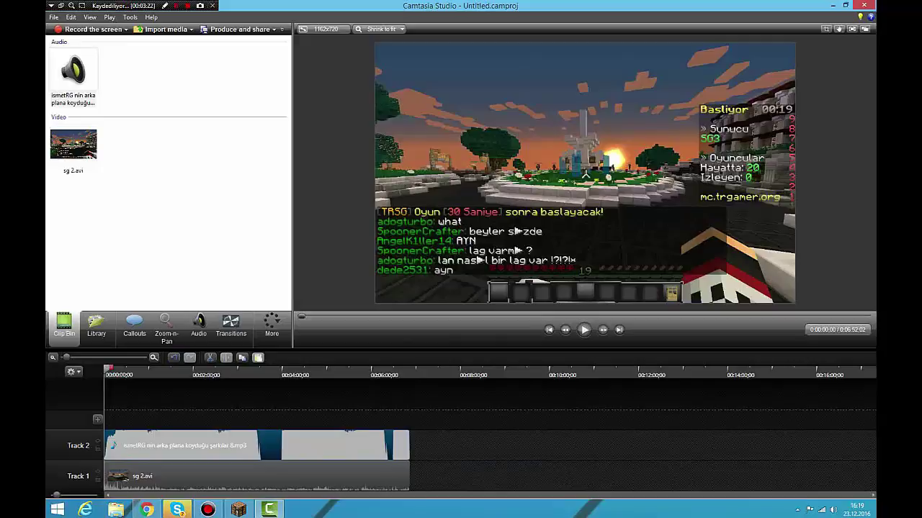
Preview the first few seconds of the video with the background music, and pause the playback.
left_click_drag(66, 358, 105, 358)
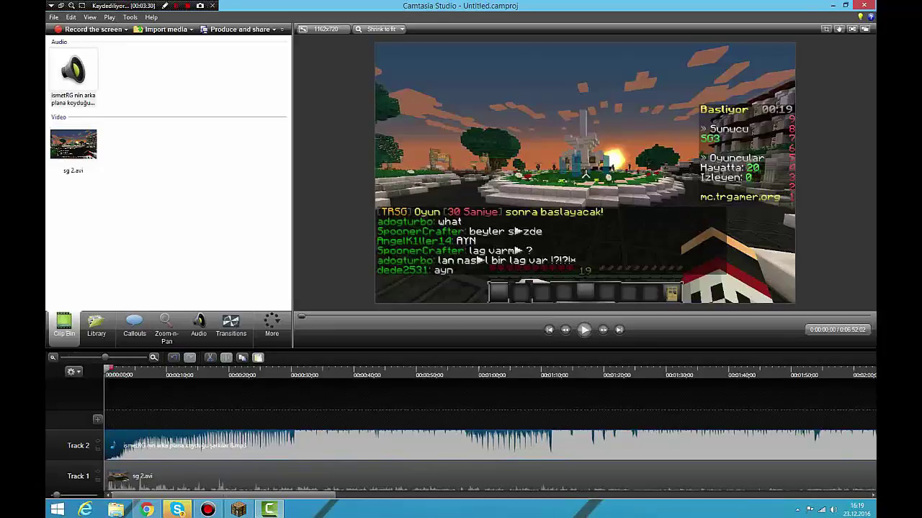
left_click(584, 330)
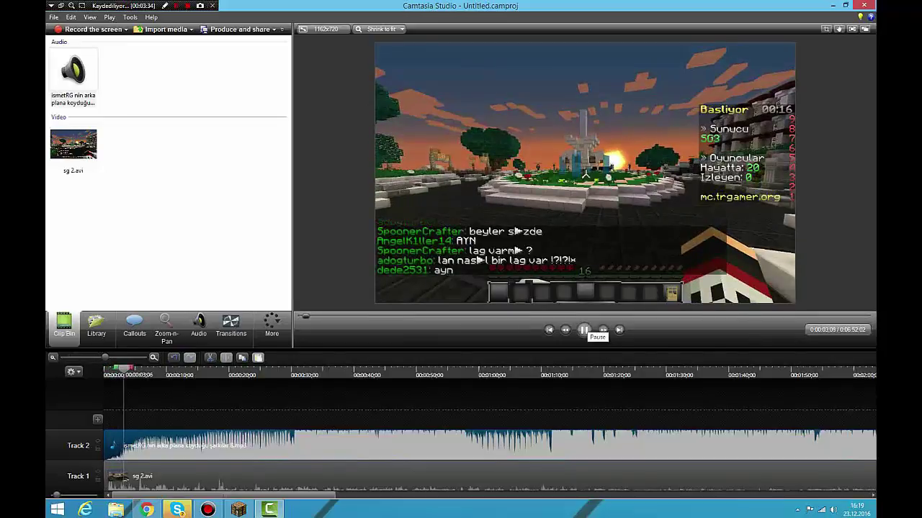
left_click(584, 329)
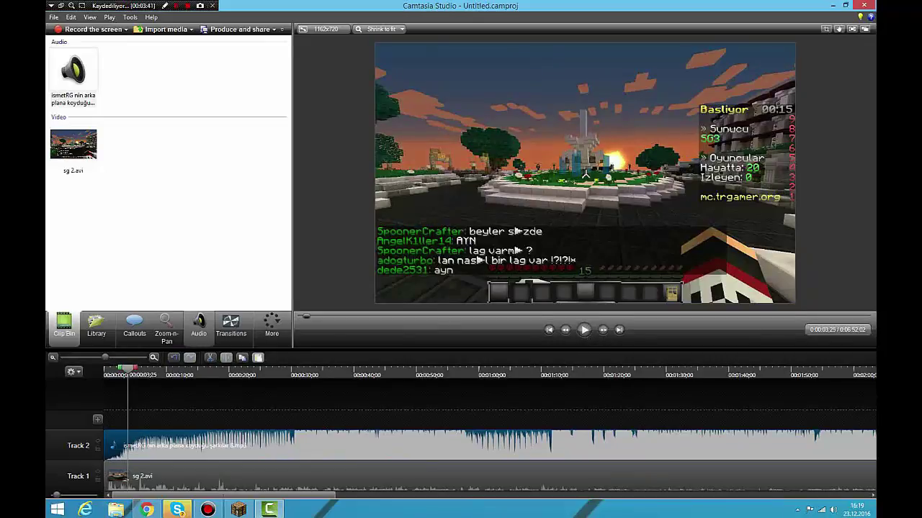
Lower the music's volume on Track 2 to the minimum and raise the volume of sg 2.avi on Track 1.
left_click(198, 325)
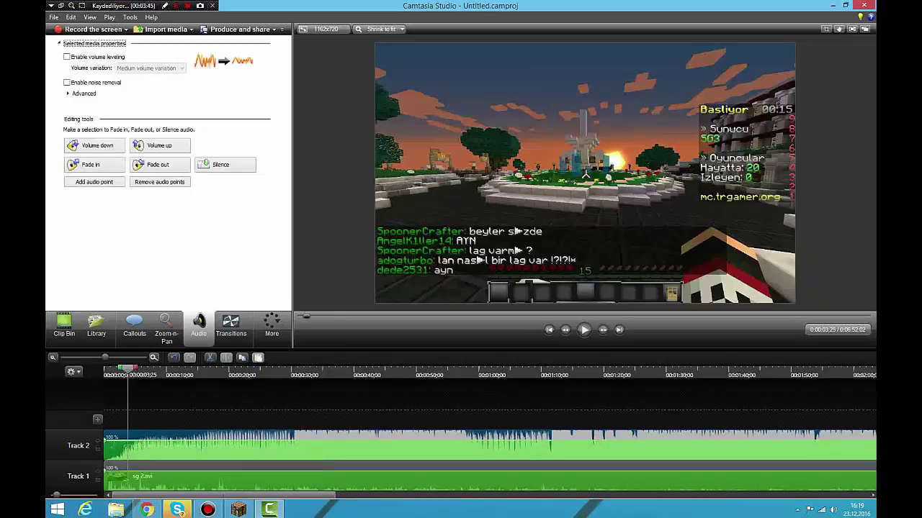
left_click_drag(111, 441, 106, 461)
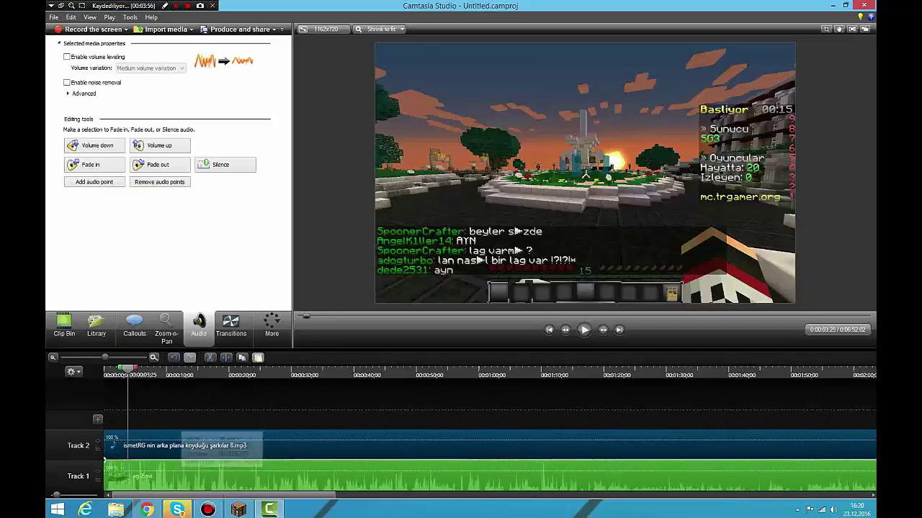
Preview the adjusted audio mix from the beginning of the timeline, and pause the playback.
left_click_drag(128, 369, 104, 370)
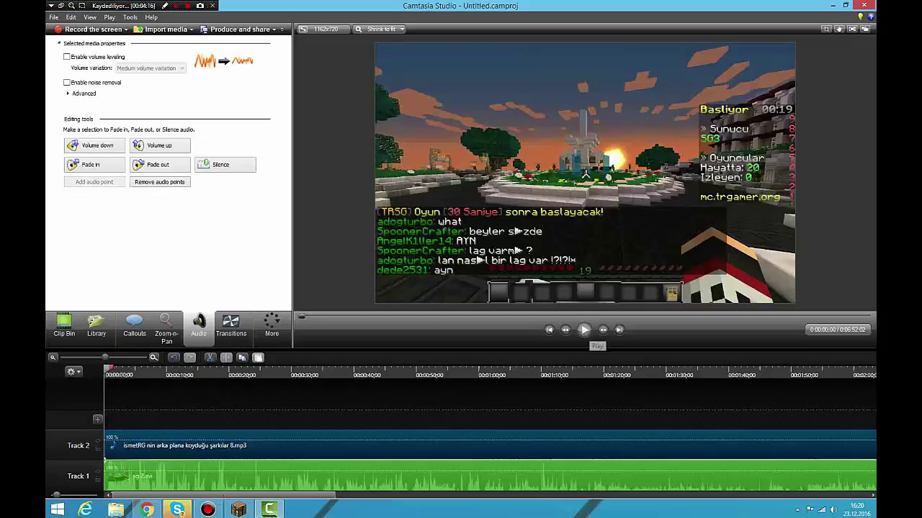
left_click(584, 330)
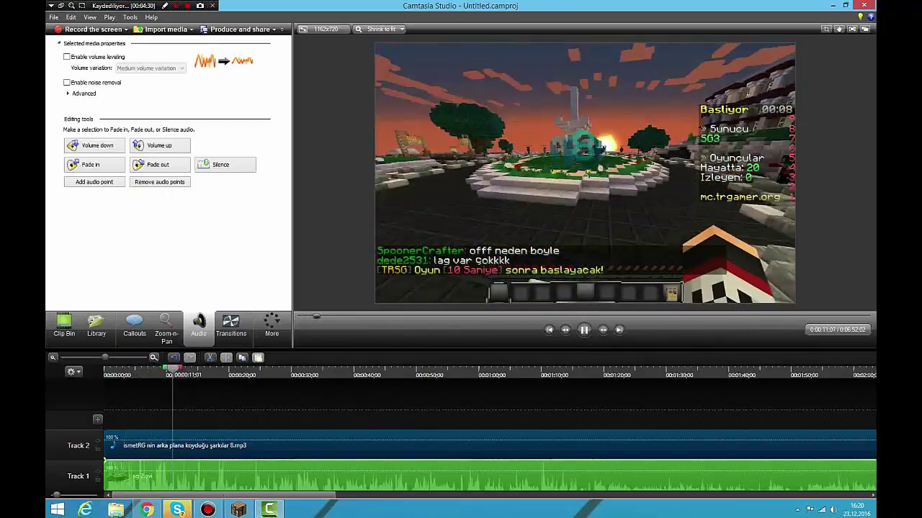
key("space")
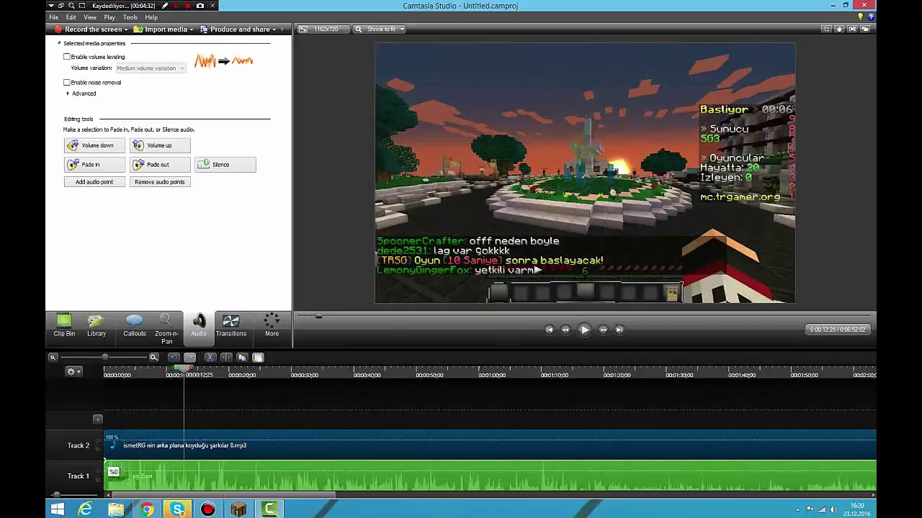
Try the volume of sg 2.avi at 279% and raise it to about 463%, listening to the playback.
left_click(536, 270)
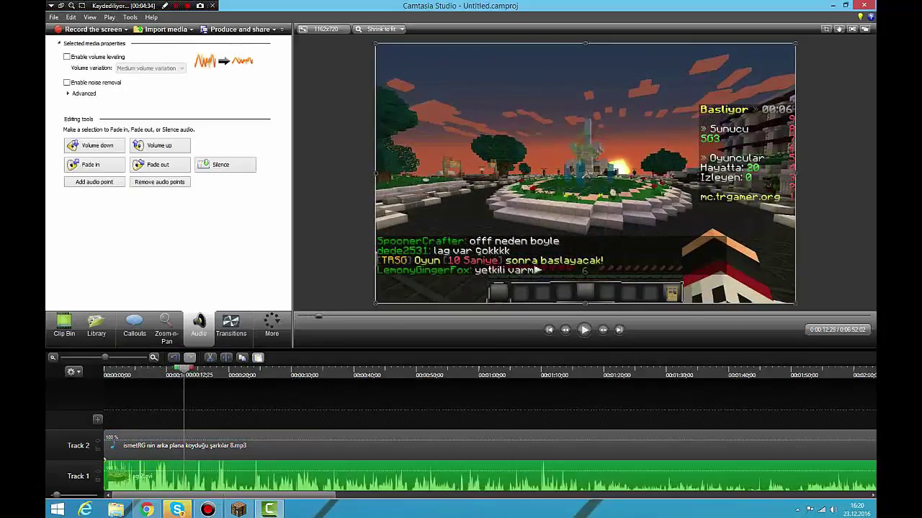
key("space")
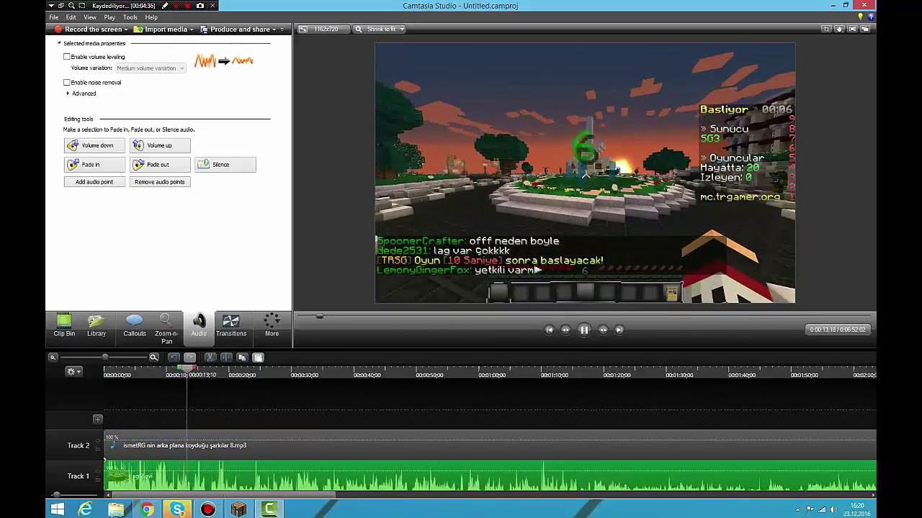
key("space")
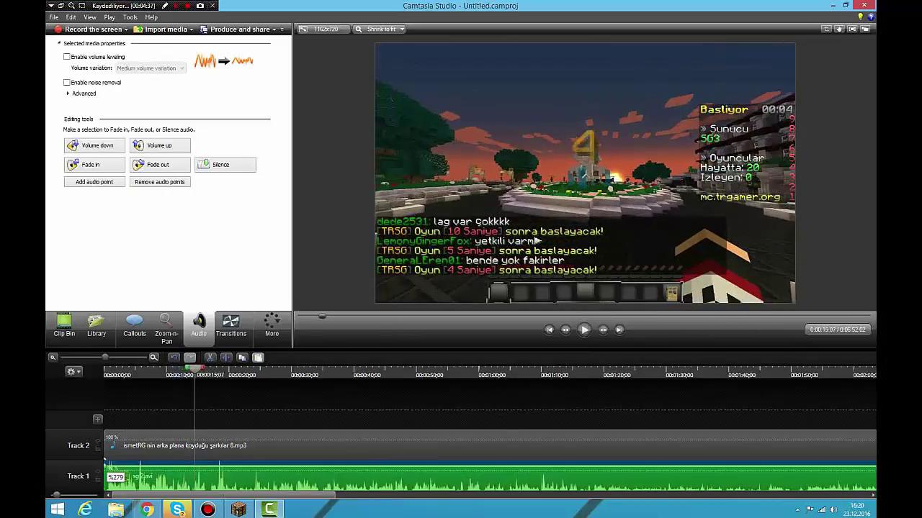
left_click(537, 241)
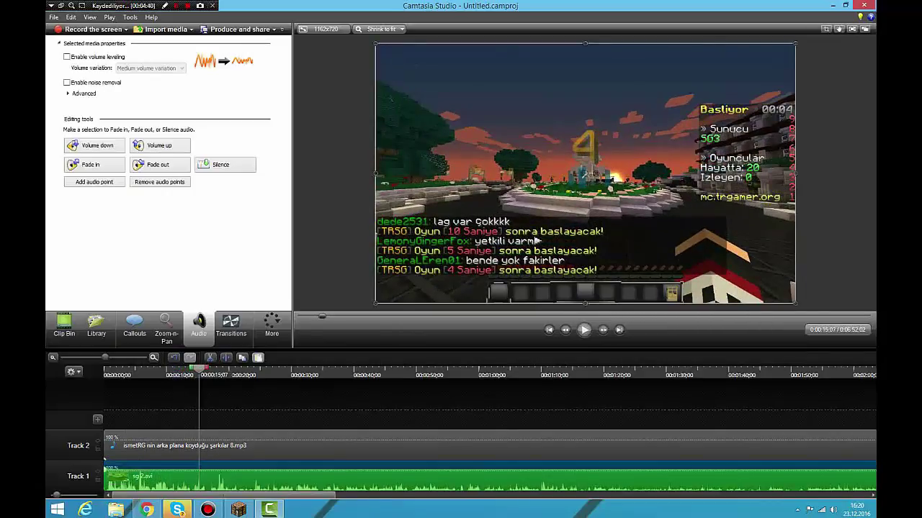
key("space")
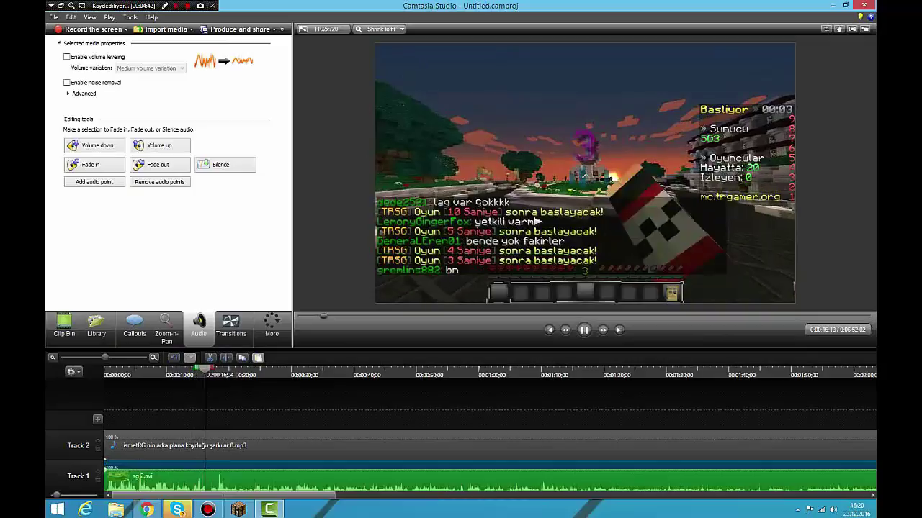
left_click(585, 174)
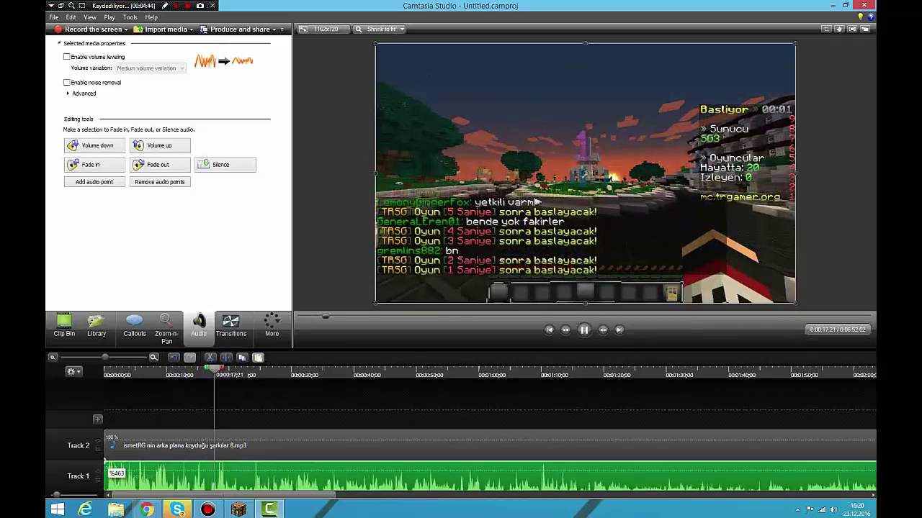
left_click(584, 330)
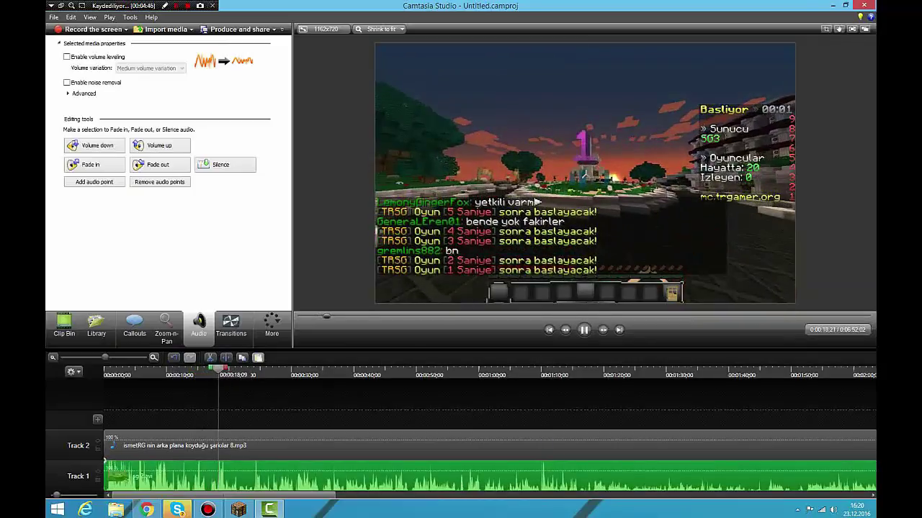
left_click(466, 185)
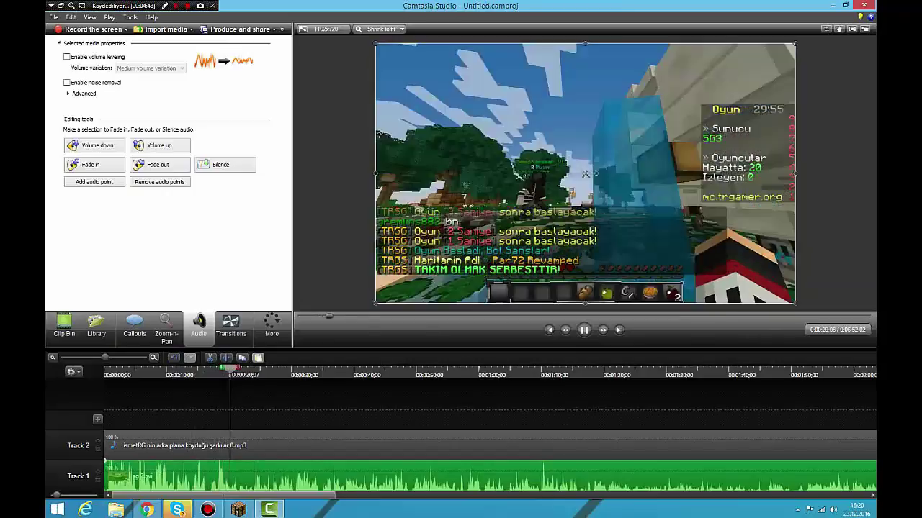
Preview the audio from about 33 seconds, pause it, and return the playhead to the start of the timeline.
left_click(309, 374)
left_click(584, 330)
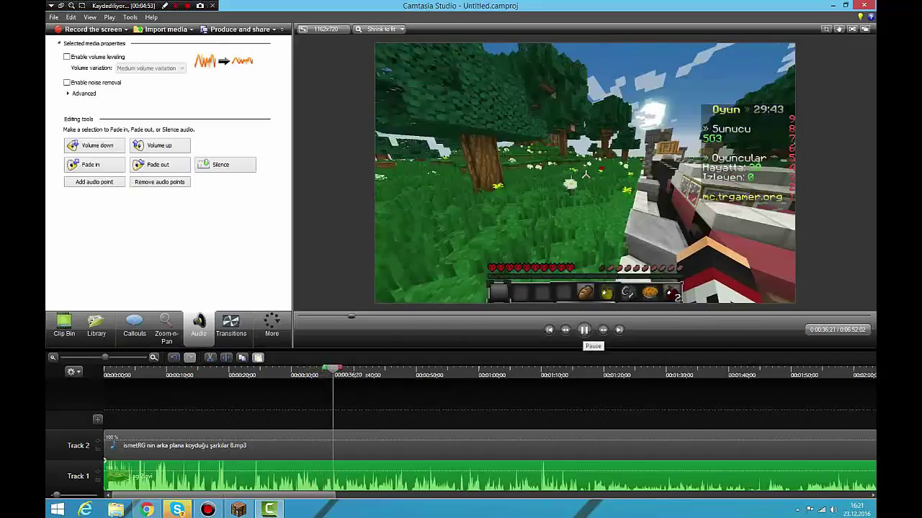
left_click(584, 330)
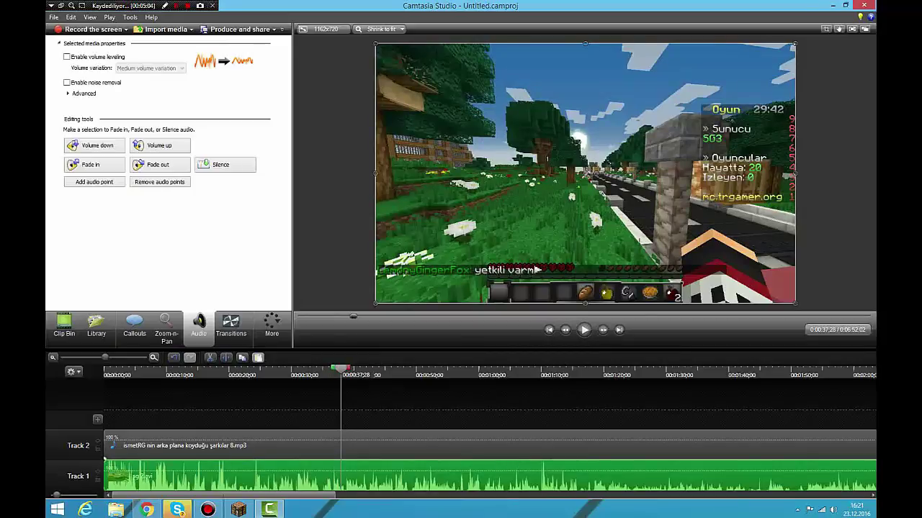
left_click_drag(341, 368, 104, 369)
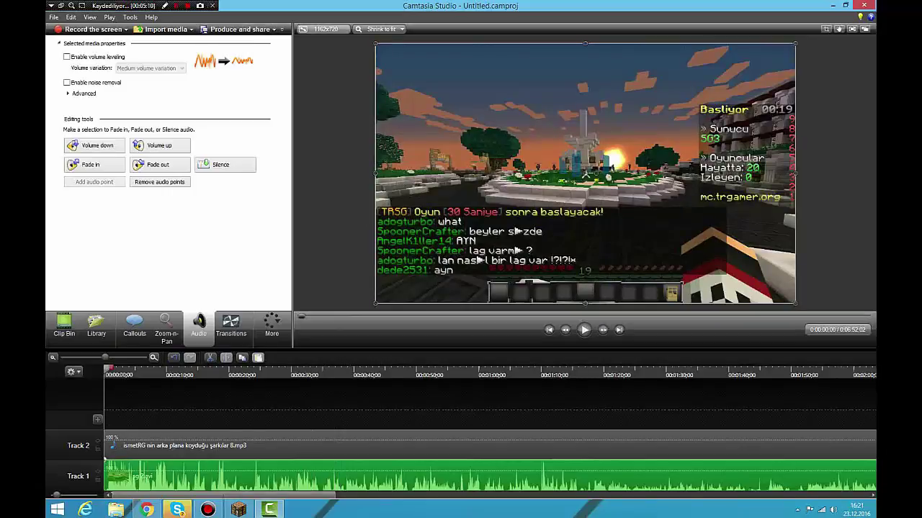
Set the project's editing dimensions to 720p HD (1280x720) great for YouTube.
left_click(326, 29)
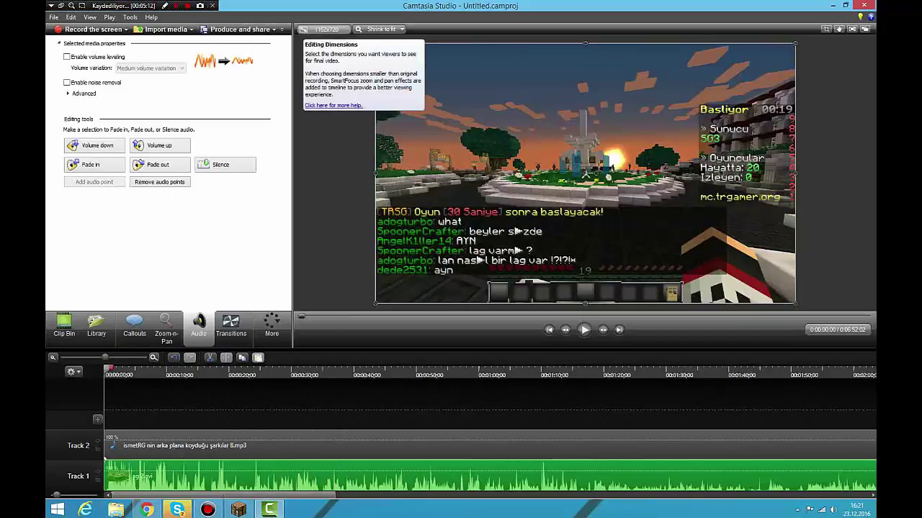
left_click(497, 255)
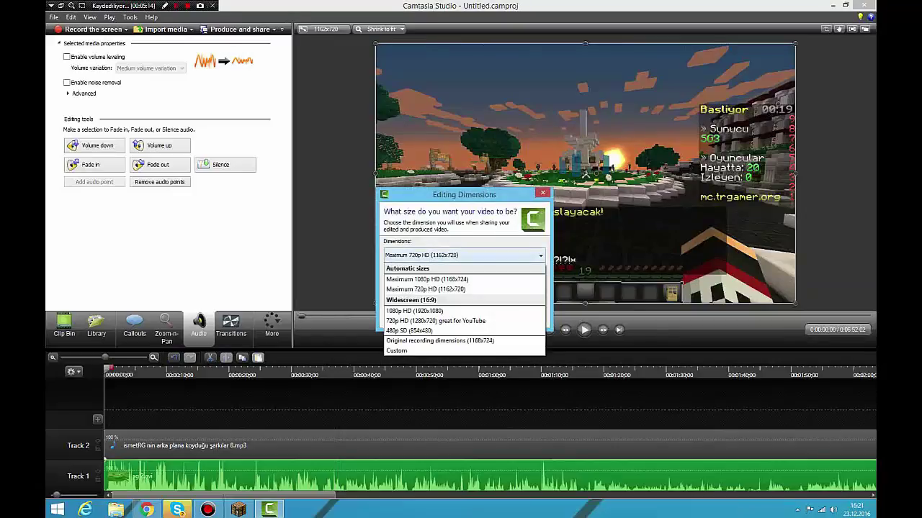
left_click(497, 255)
left_click(497, 255)
key("Down")
key("Down")
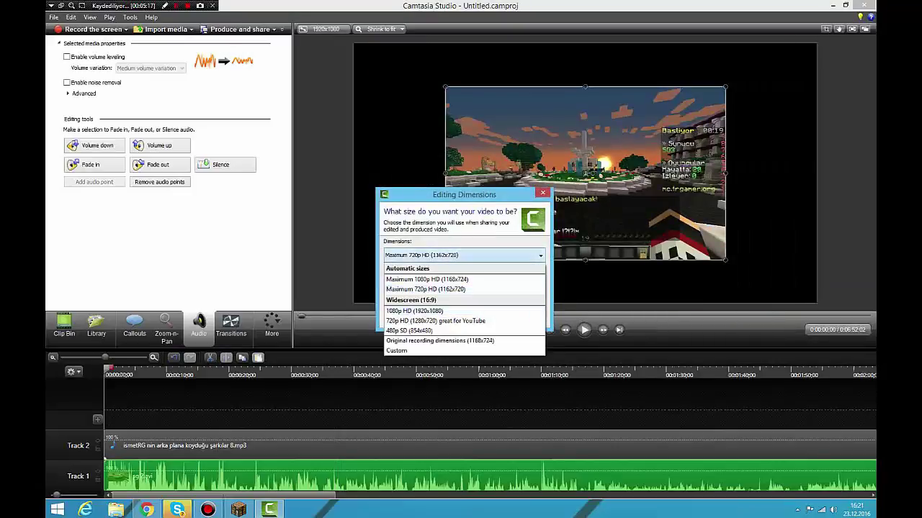
key("Up")
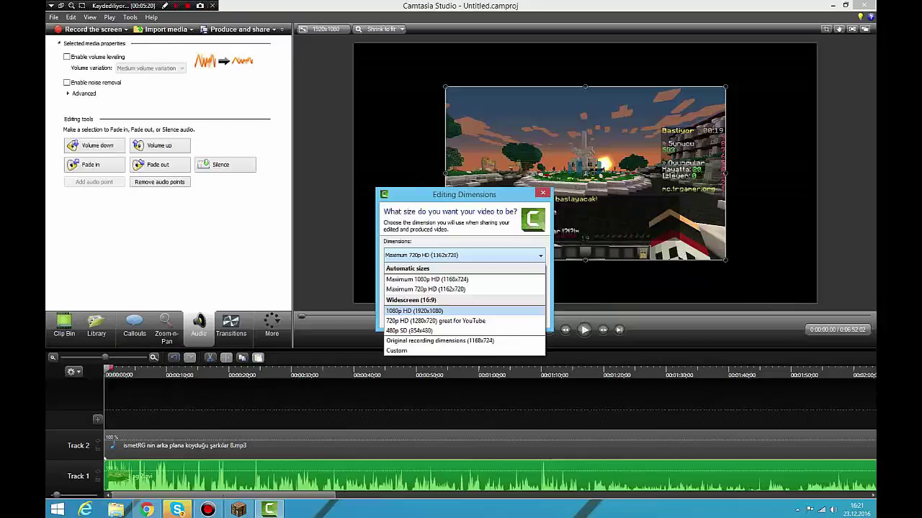
key("Down")
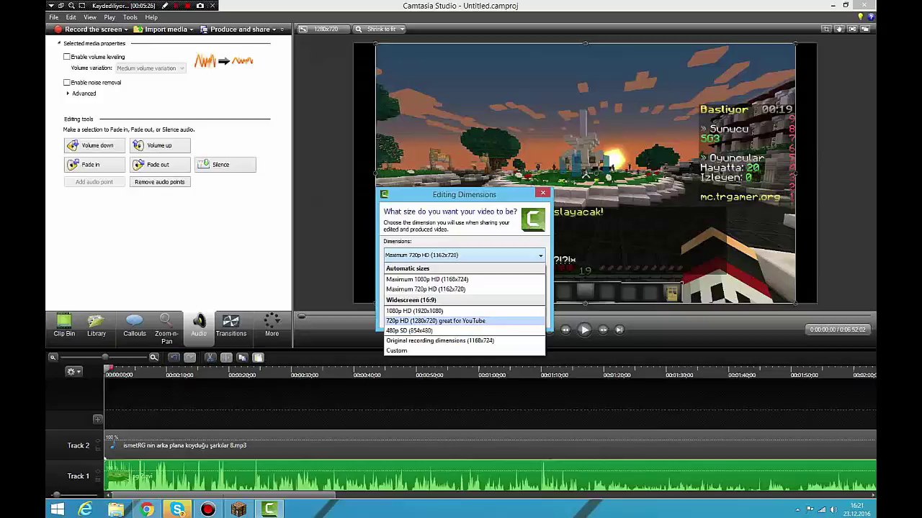
key("Return")
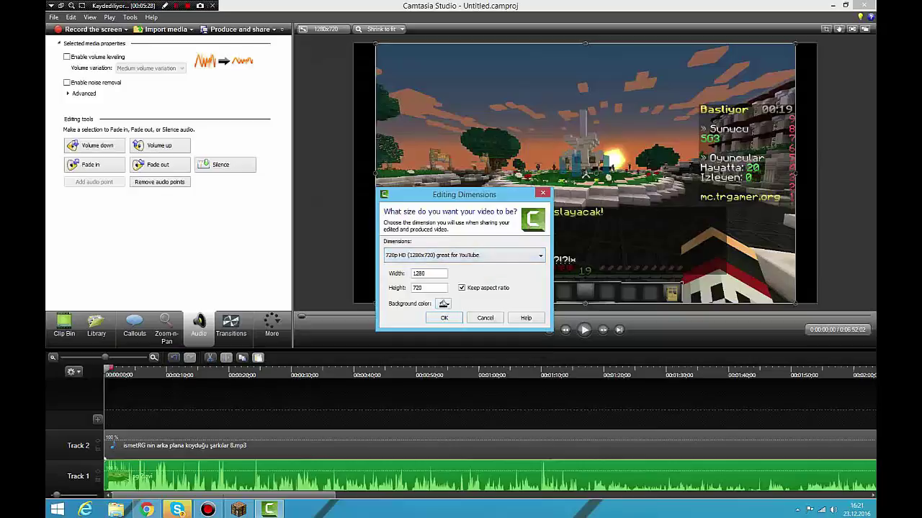
key("Return")
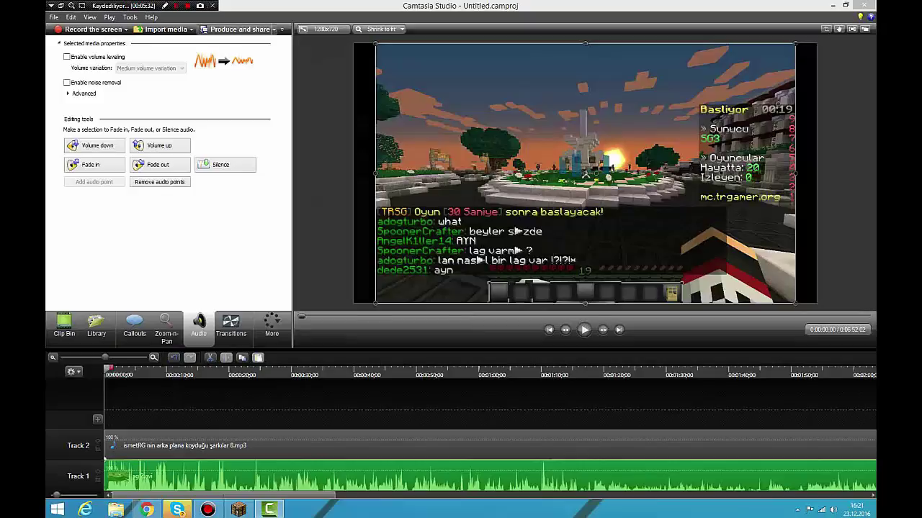
Start producing the video with the MP4 with Smart Player (up to 720p) preset.
left_click(239, 28)
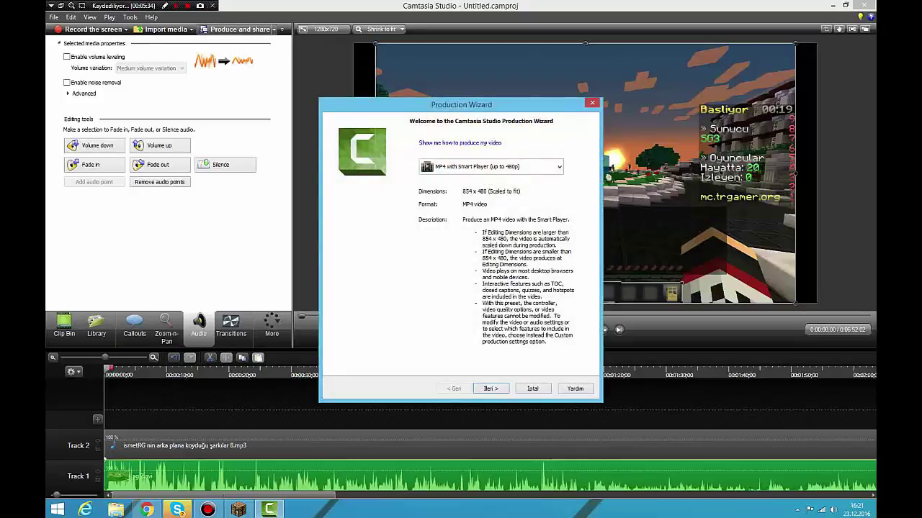
left_click(496, 167)
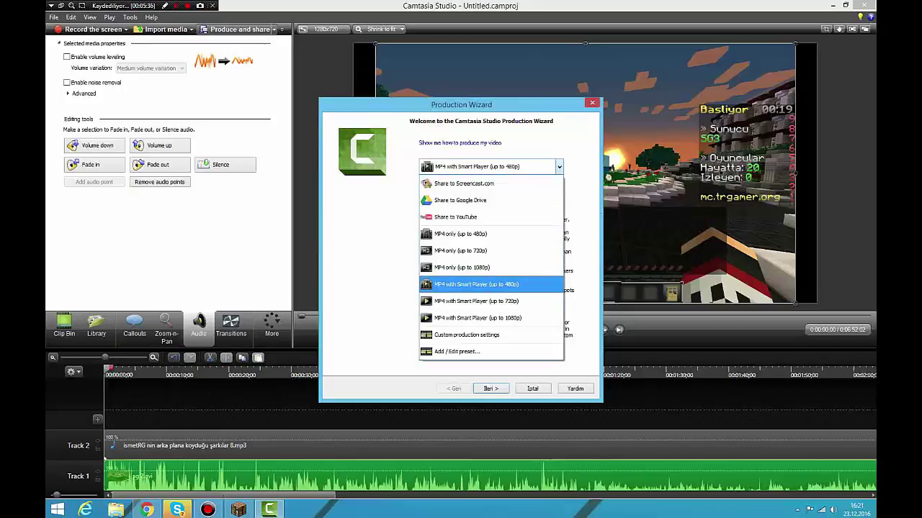
left_click(476, 301)
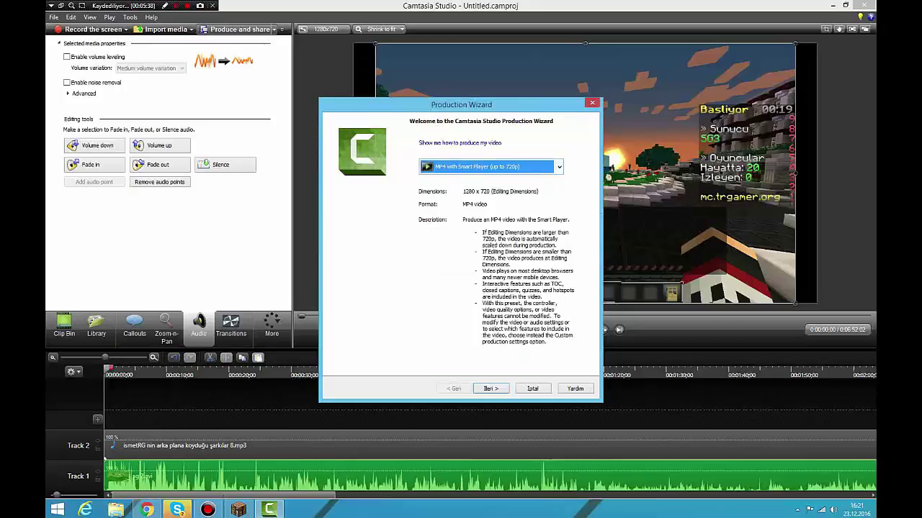
left_click(491, 388)
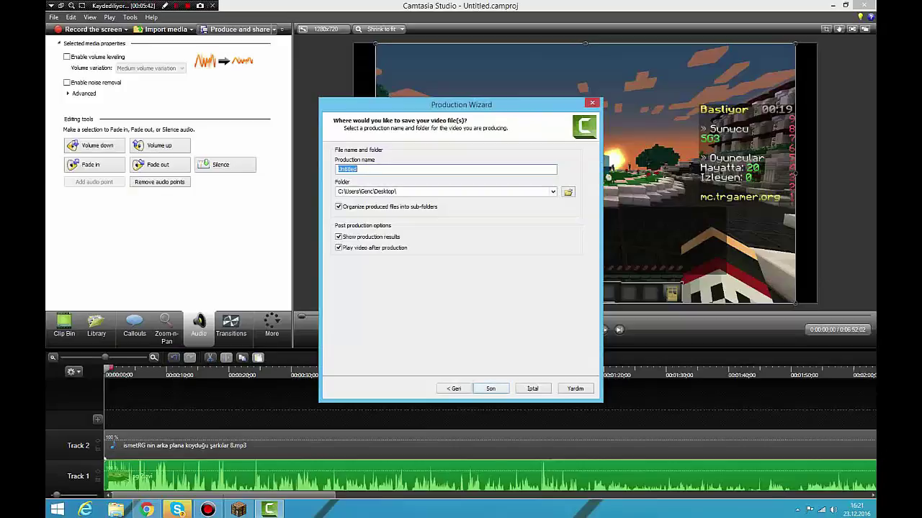
Save the production as Untitled.mp4 on the desktop and start rendering the project.
key("Tab")
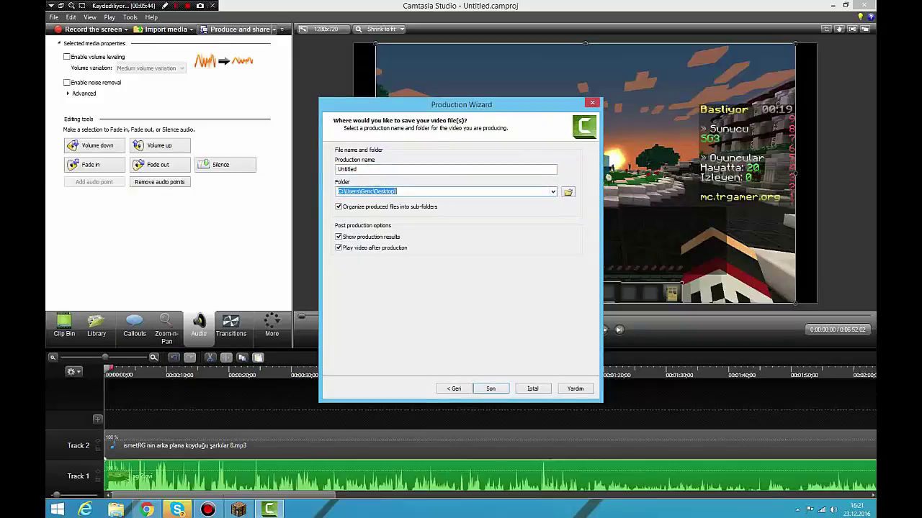
left_click(568, 192)
key("Return")
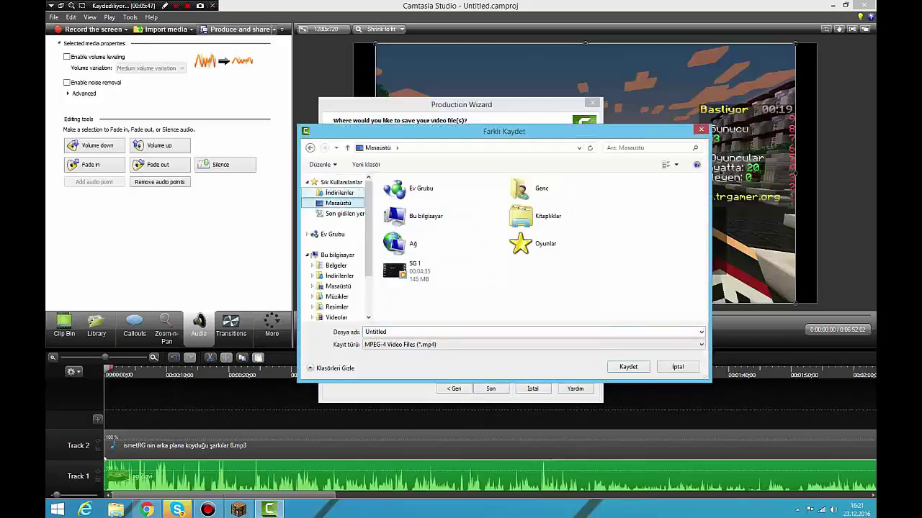
key("Return")
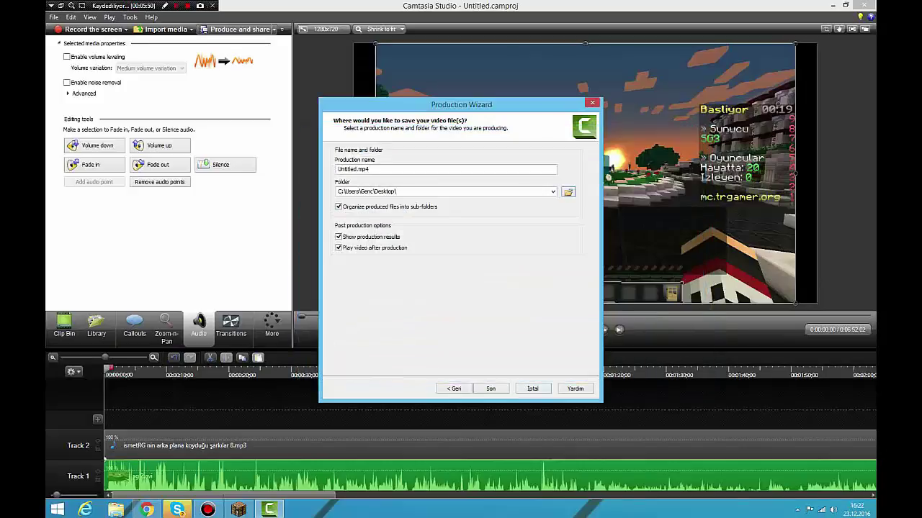
key("Return")
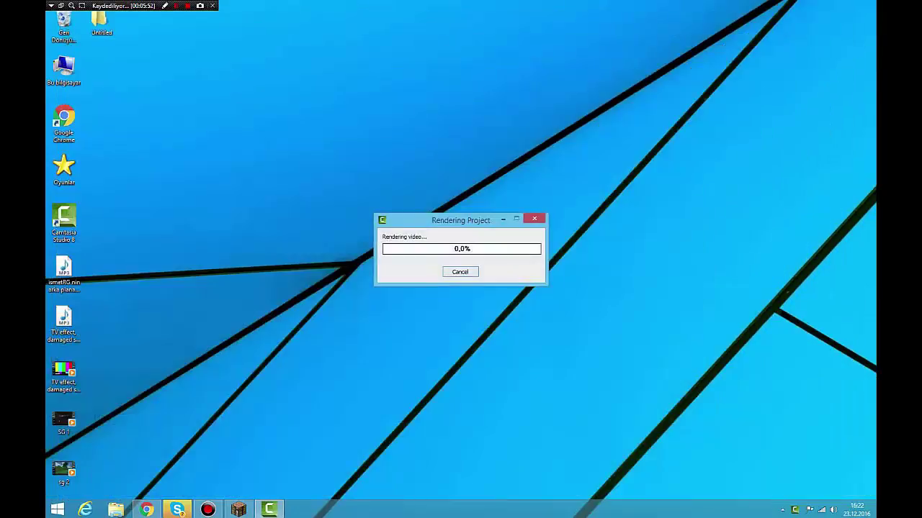